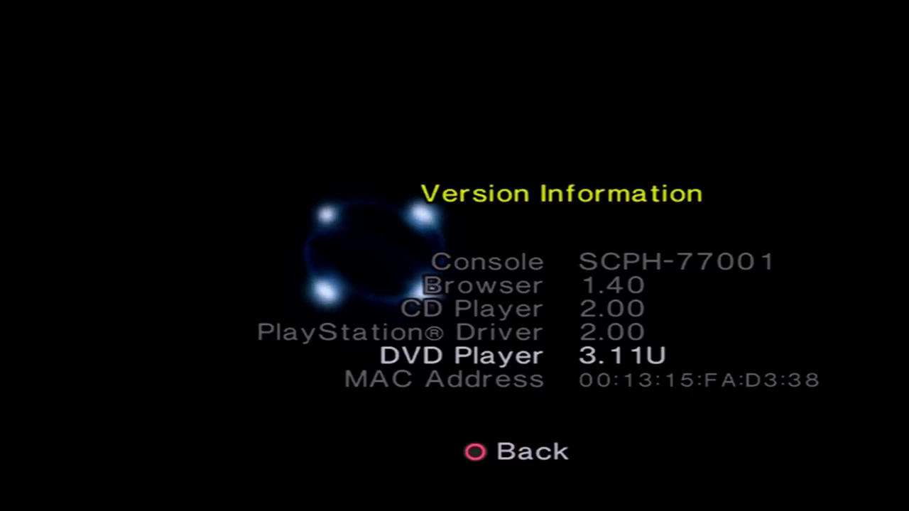
key("Escape")
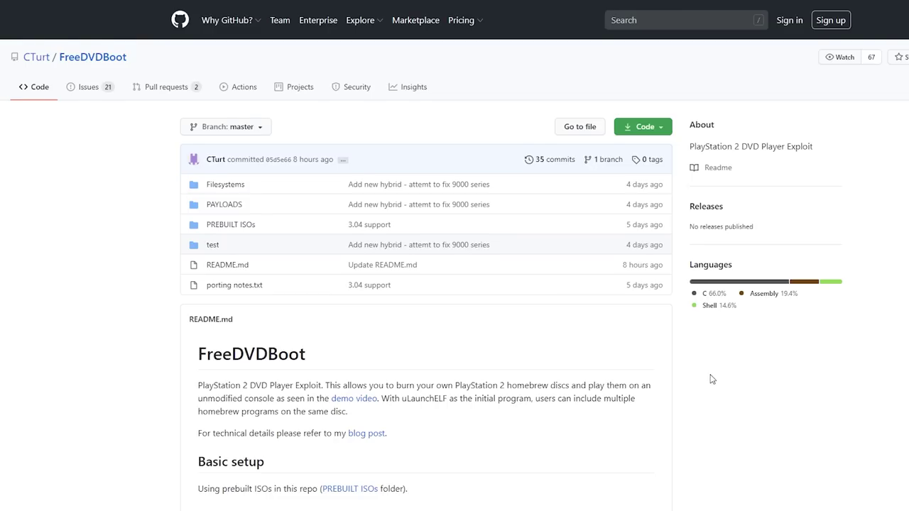
Open "3.11 only - all regions - English lang.iso" from the FreeDVDBoot repository's PREBUILT ISOs folder.
scroll(710, 378, "down", 3)
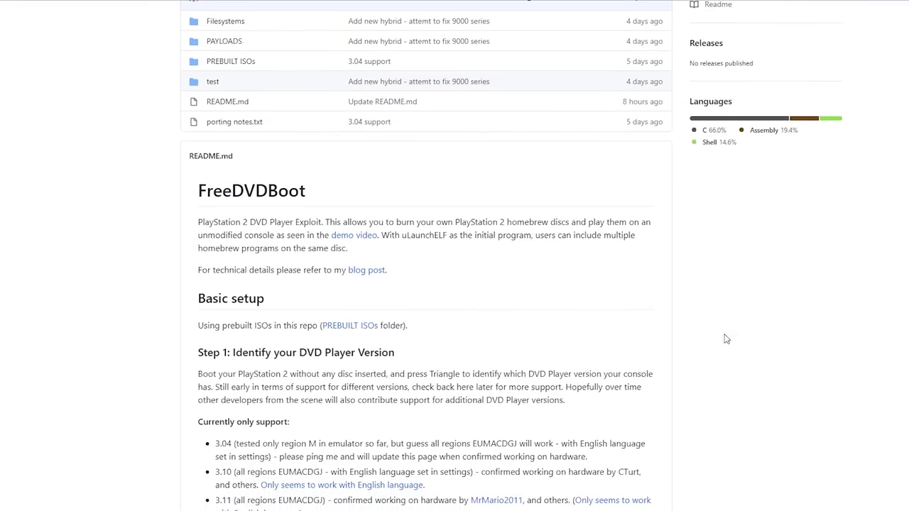
scroll(250, 65, "up", 1)
scroll(250, 65, "up", 1)
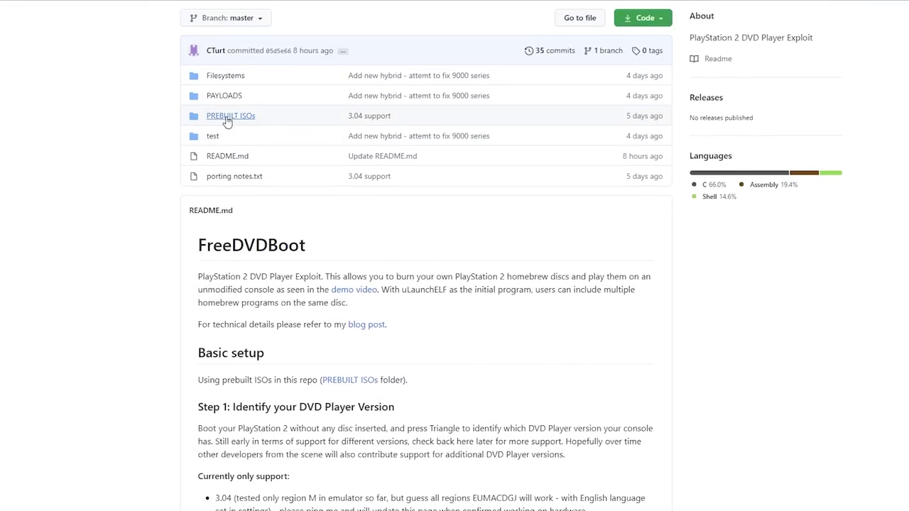
left_click(351, 380)
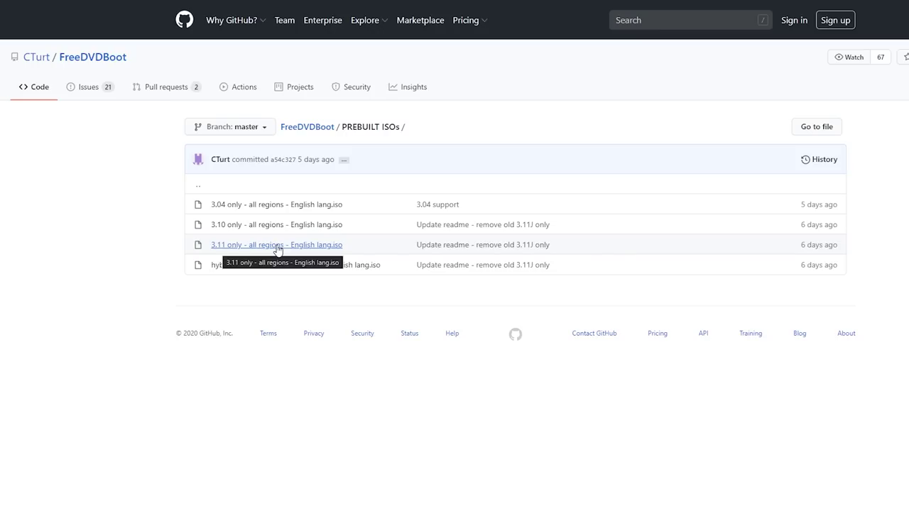
left_click(315, 251)
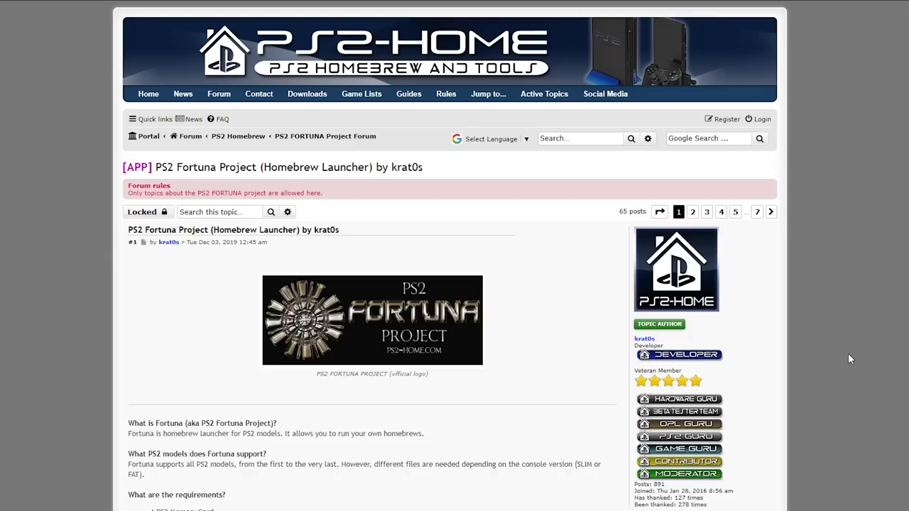
Examine the SLIM and FAT package entries in the PS2 Fortuna Project post's downloads, highlighting the note under FAT PACKAGE.
scroll(848, 353, "down", 3)
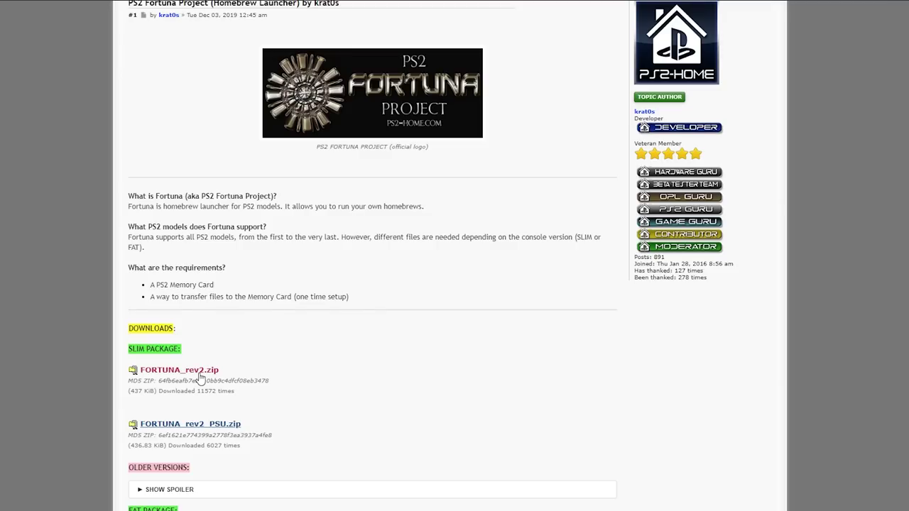
scroll(201, 379, "down", 4)
left_click_drag(130, 226, 476, 239)
left_click(238, 234)
left_click_drag(129, 237, 507, 238)
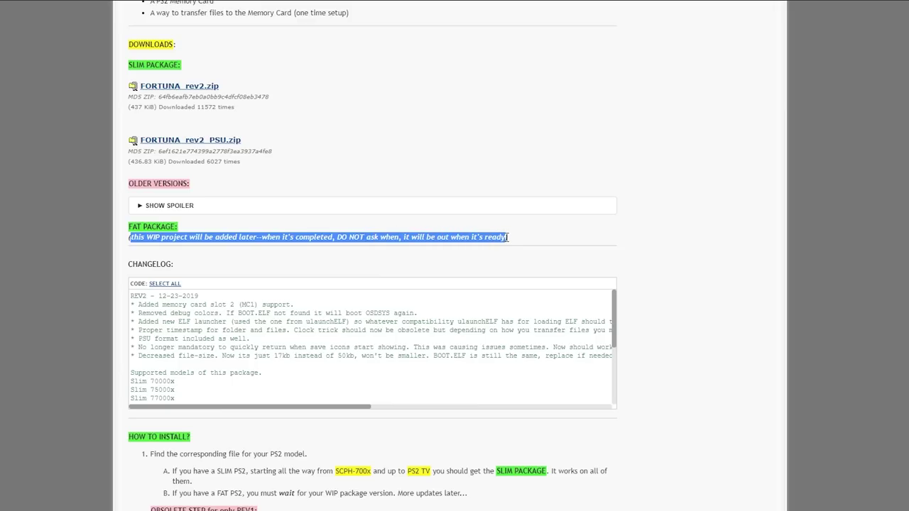
left_click(402, 251)
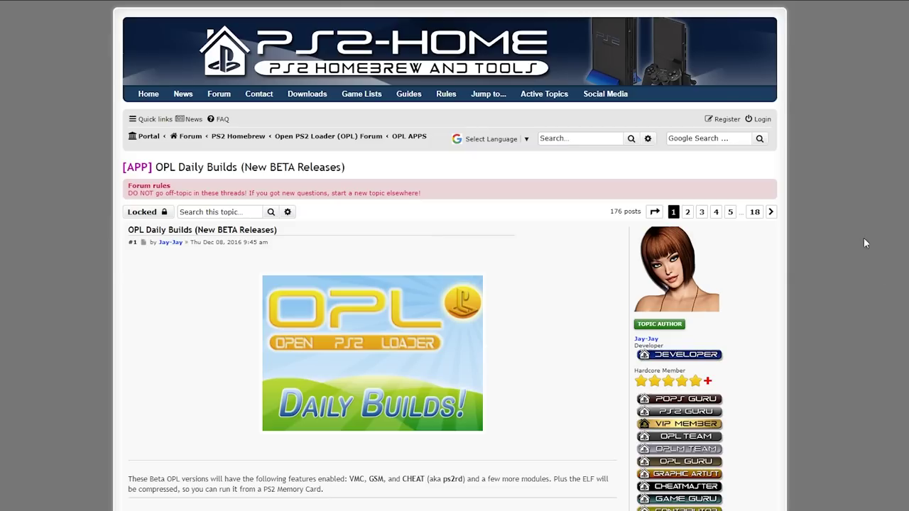
scroll(852, 139, "down", 1)
scroll(860, 211, "up", 1)
scroll(842, 309, "down", 3)
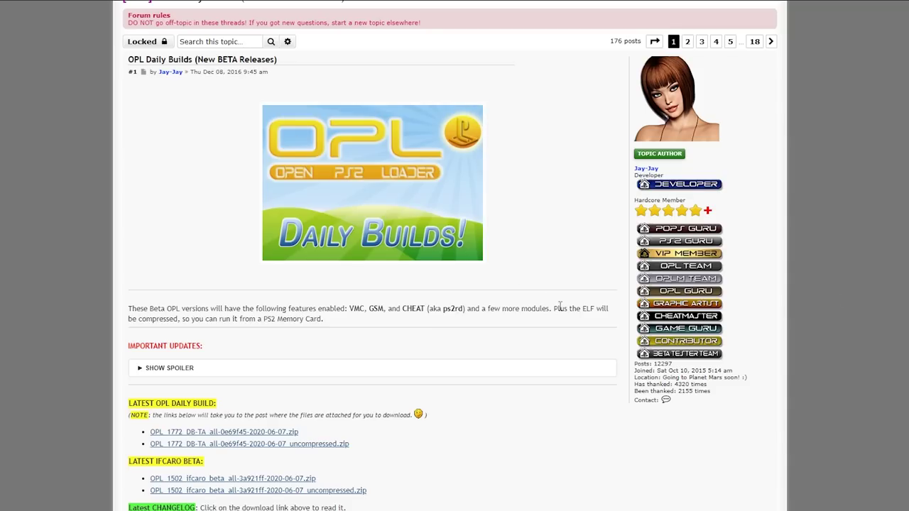
scroll(572, 284, "down", 2)
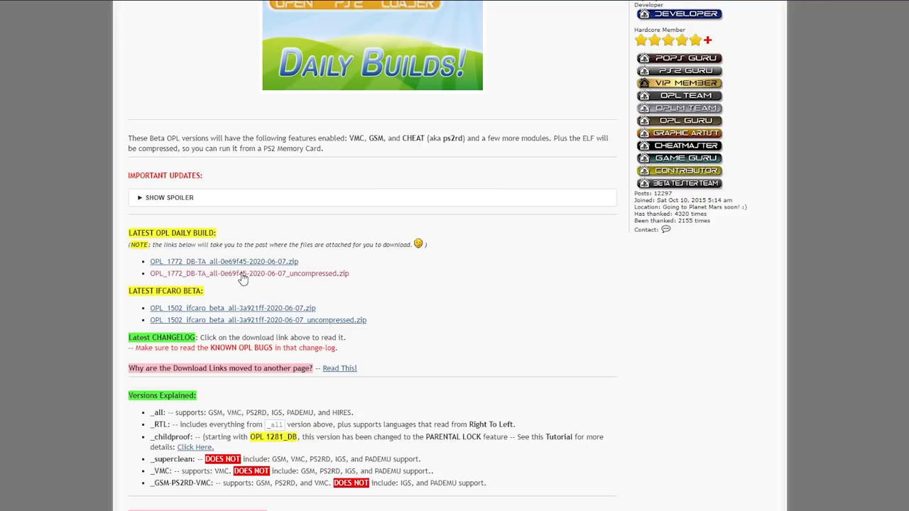
left_click(241, 274)
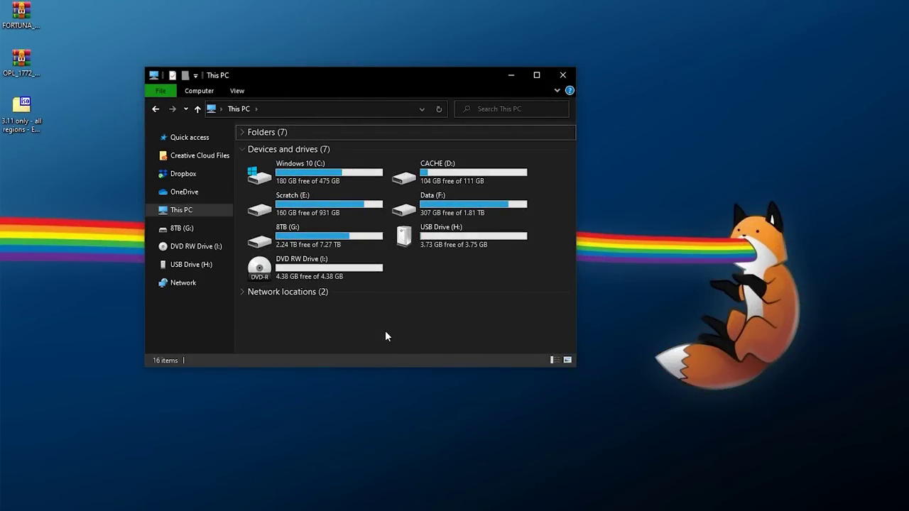
Check the file system of USB Drive (H:) in its properties.
right_click(409, 231)
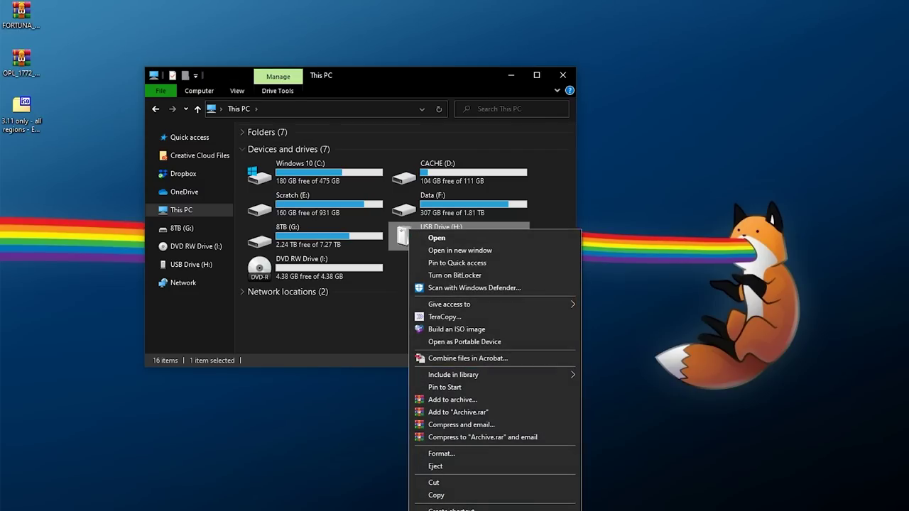
key("r")
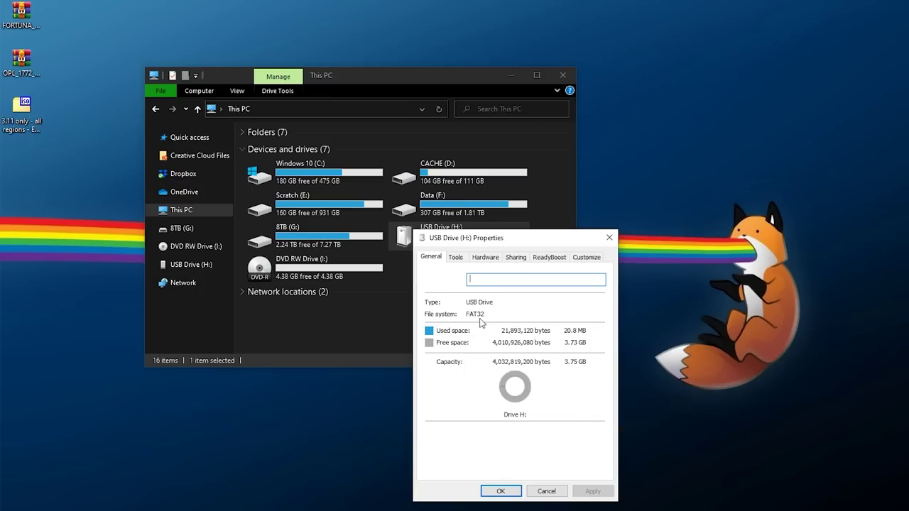
left_click(609, 238)
Quick-format USB Drive (H:) as FAT32 with the default allocation size using the Windows Format dialog.
right_click(419, 234)
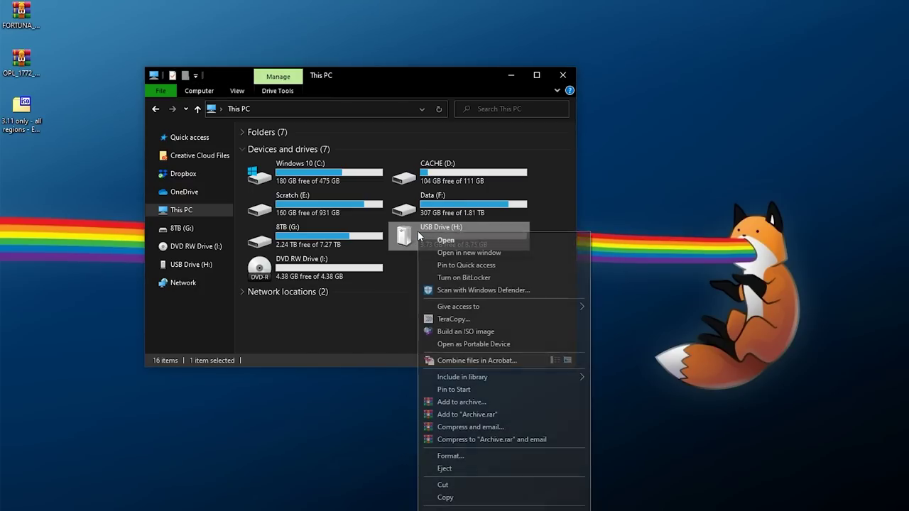
left_click(450, 456)
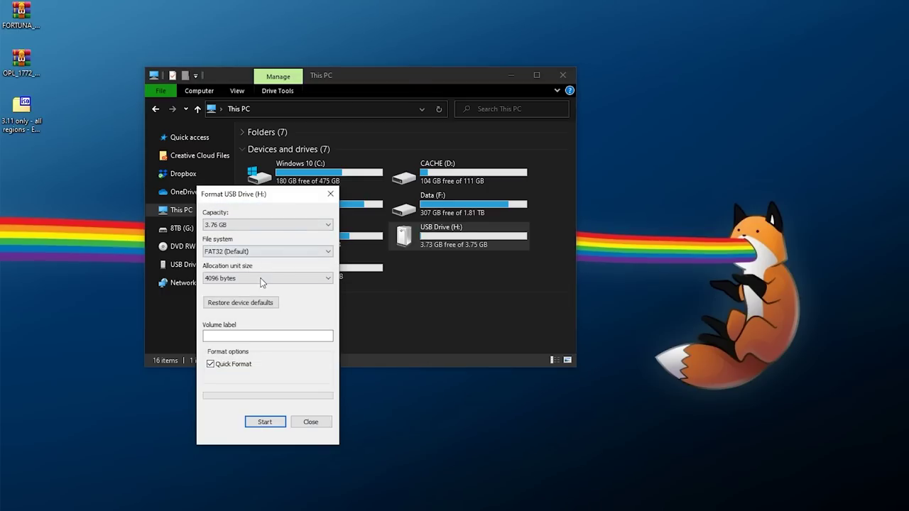
left_click(226, 252)
left_click(240, 259)
left_click(221, 279)
left_click(222, 289)
left_click(263, 423)
key("Return")
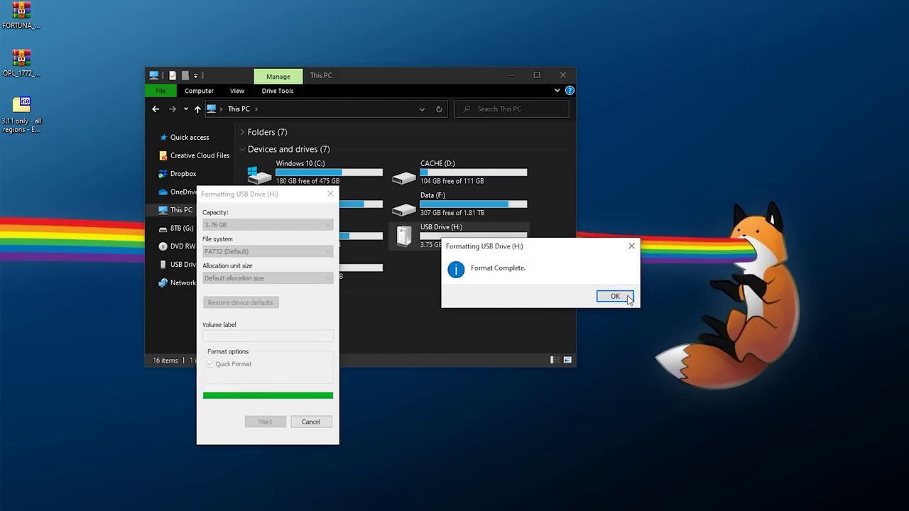
left_click(628, 297)
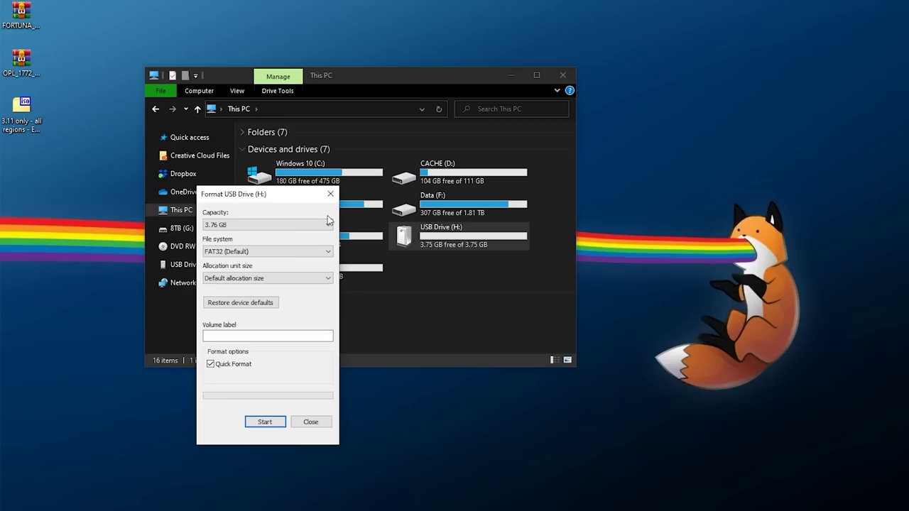
Check which file systems the Format dialog offers for USB Drive (H:).
left_click(269, 252)
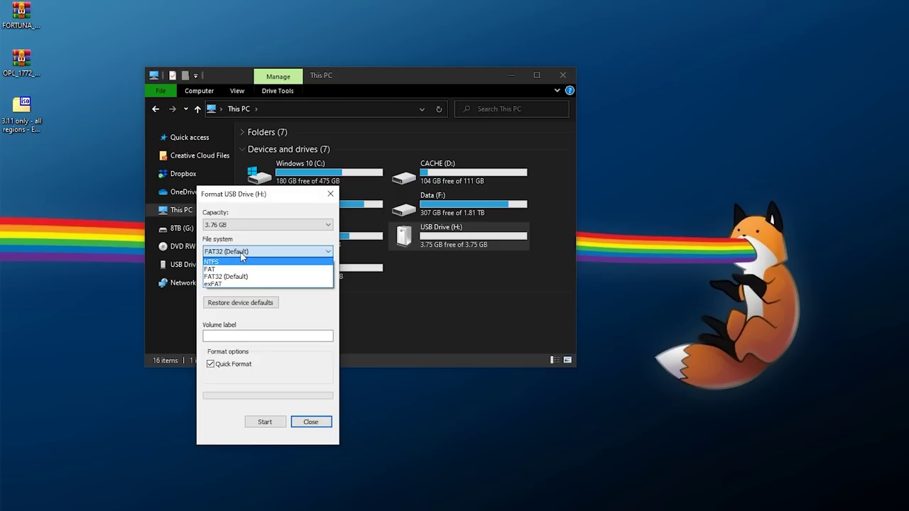
left_click(241, 255)
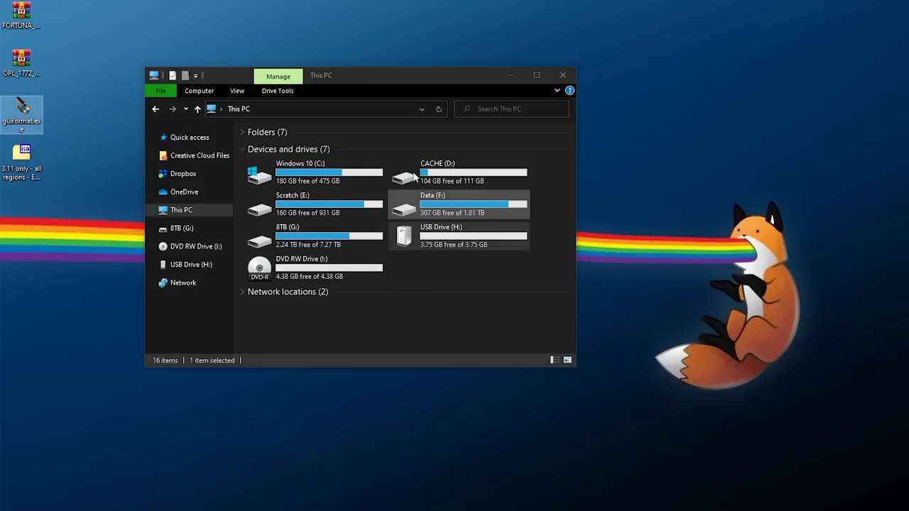
left_click(369, 75)
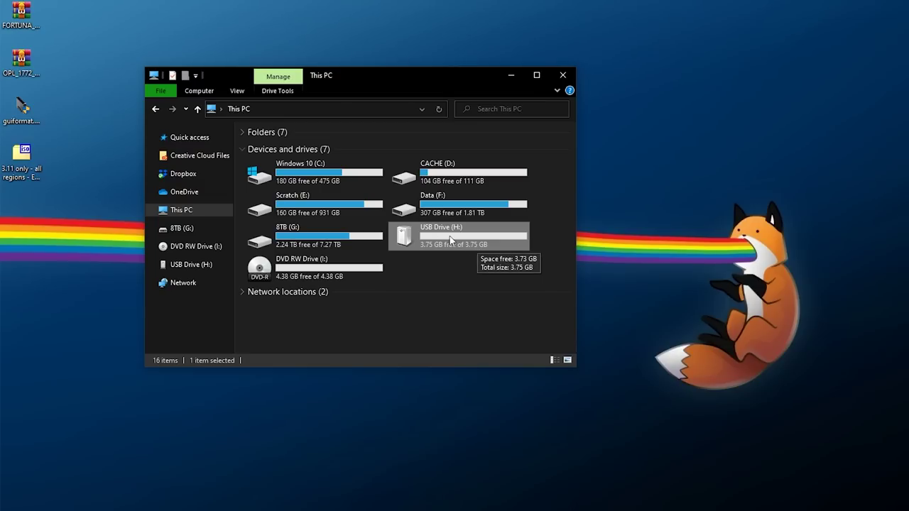
Run guiformat.exe with administrator approval and quick-format drive H:\ as FAT32 with a 4096 allocation unit size.
left_click(562, 75)
double_click(22, 107)
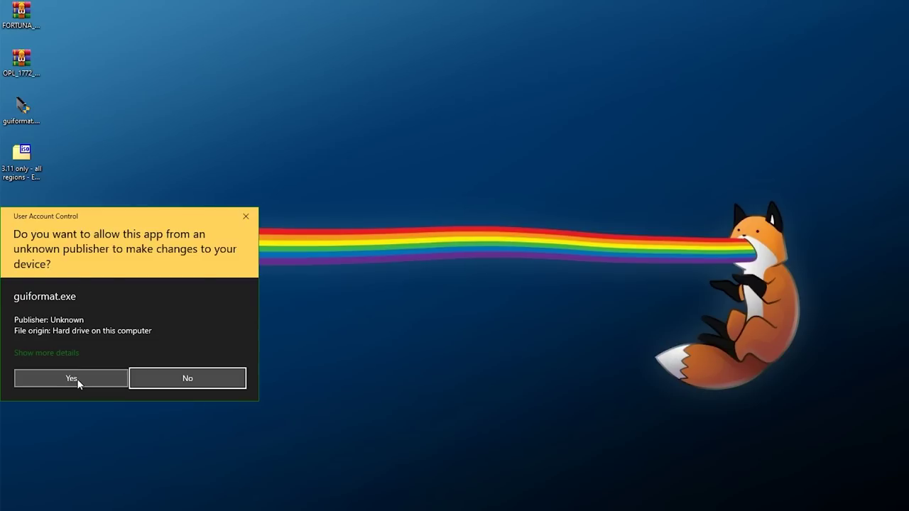
left_click(77, 379)
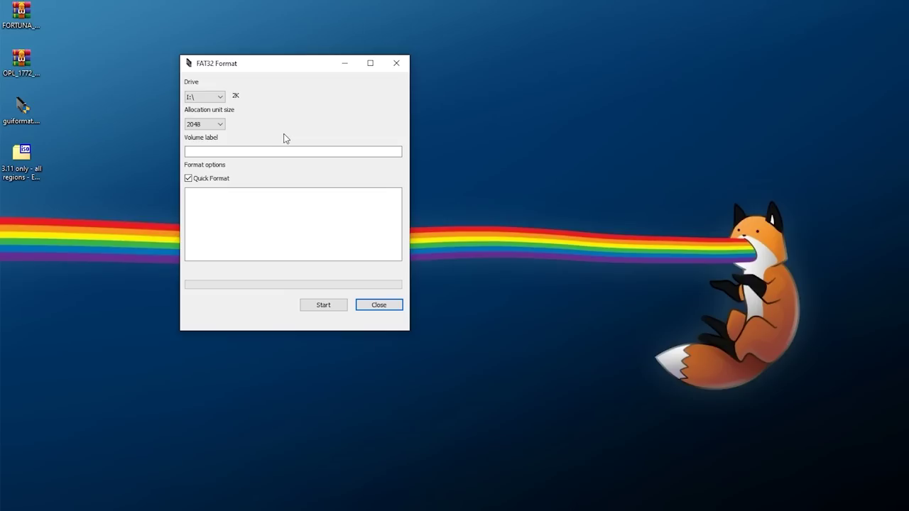
left_click(204, 97)
left_click(199, 144)
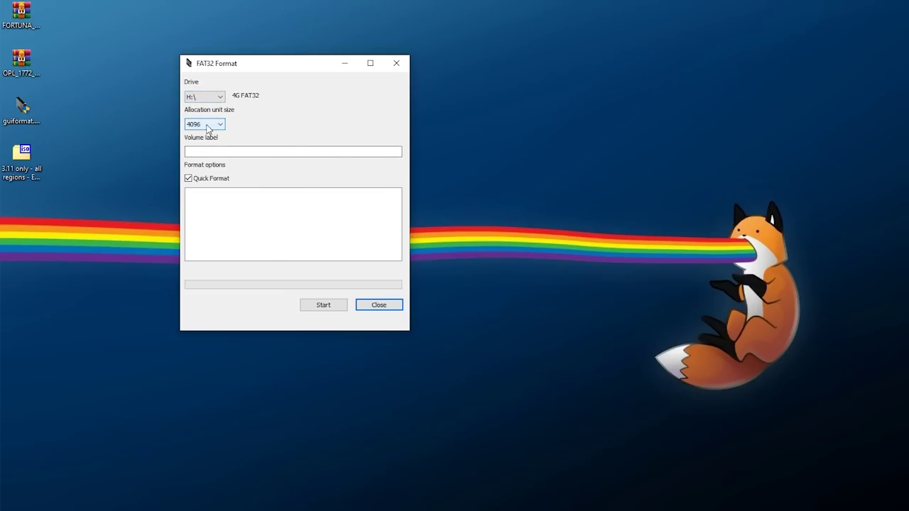
left_click(316, 305)
left_click(532, 331)
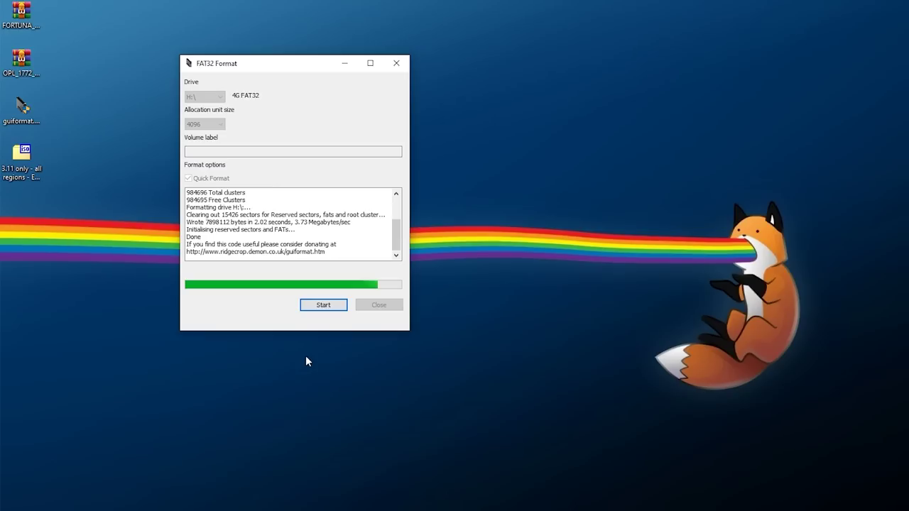
Verify the freshly formatted USB Drive (H:) by reviewing its file system and capacity in its properties.
key("super+e")
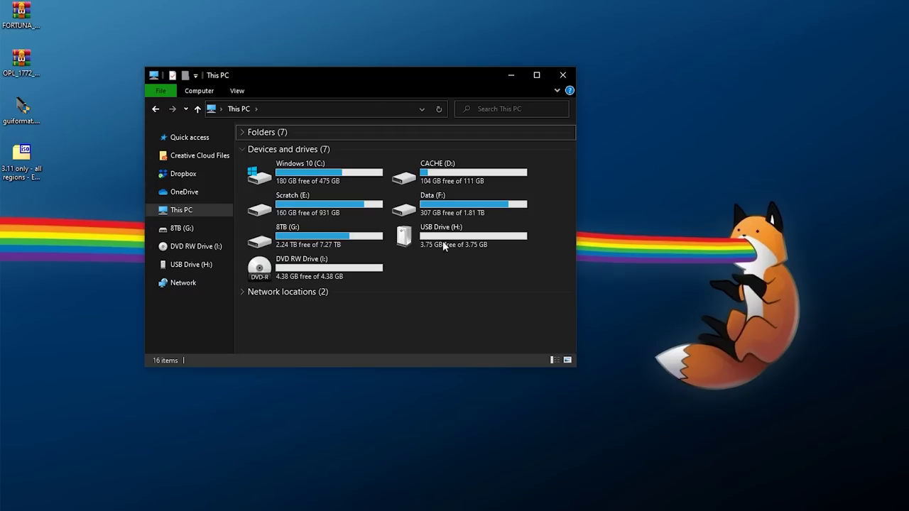
right_click(426, 238)
key("r")
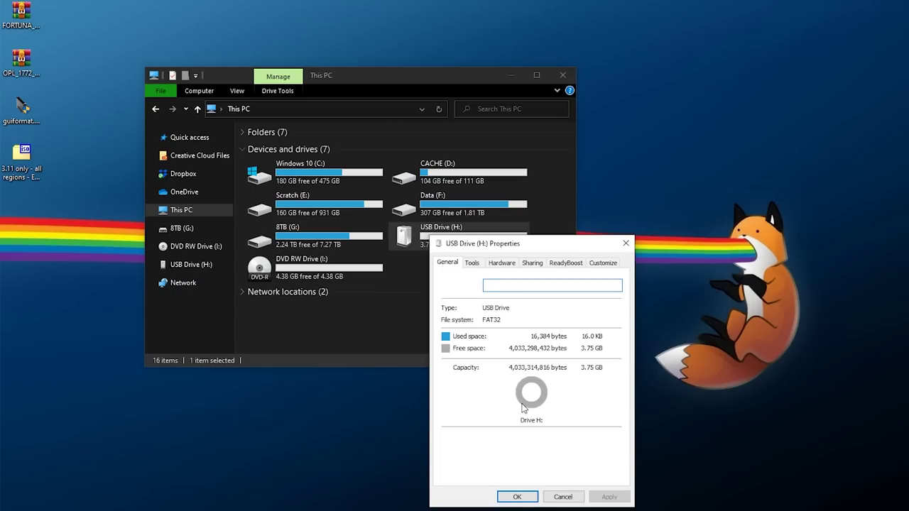
left_click(626, 243)
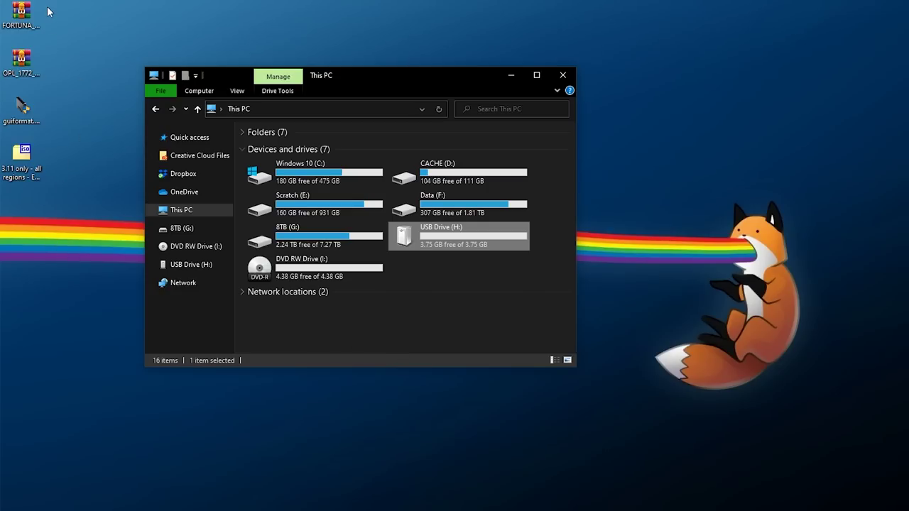
Extract FORTUNA_rev2.zip onto the desktop and look over the files inside the extracted FORTUNA folder.
left_click(27, 14)
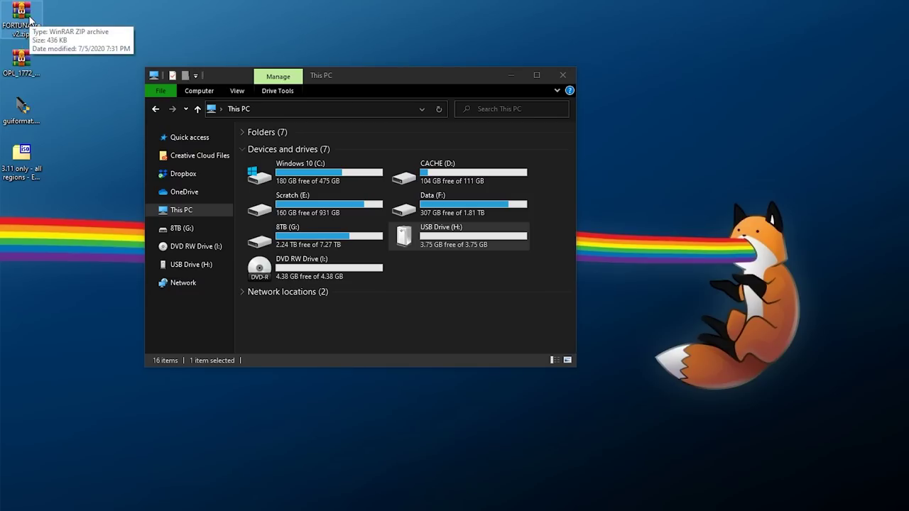
right_click(29, 18)
left_click(76, 65)
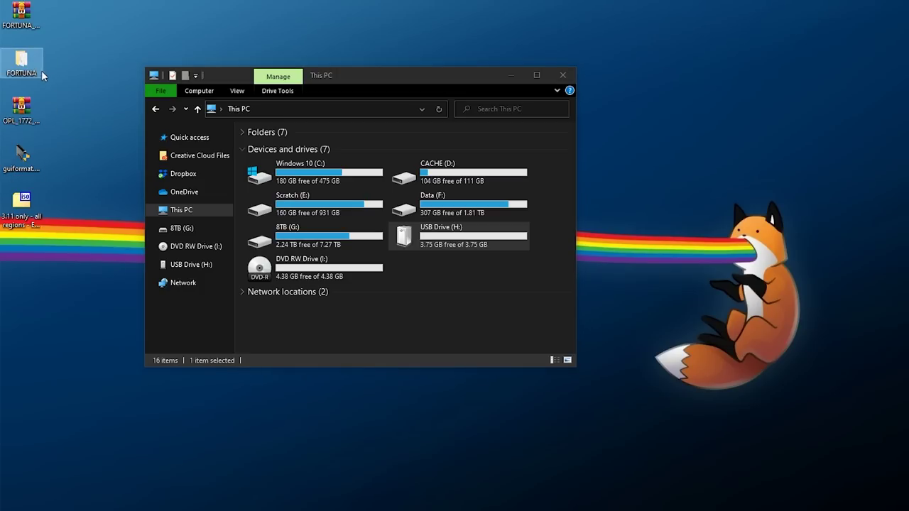
double_click(36, 64)
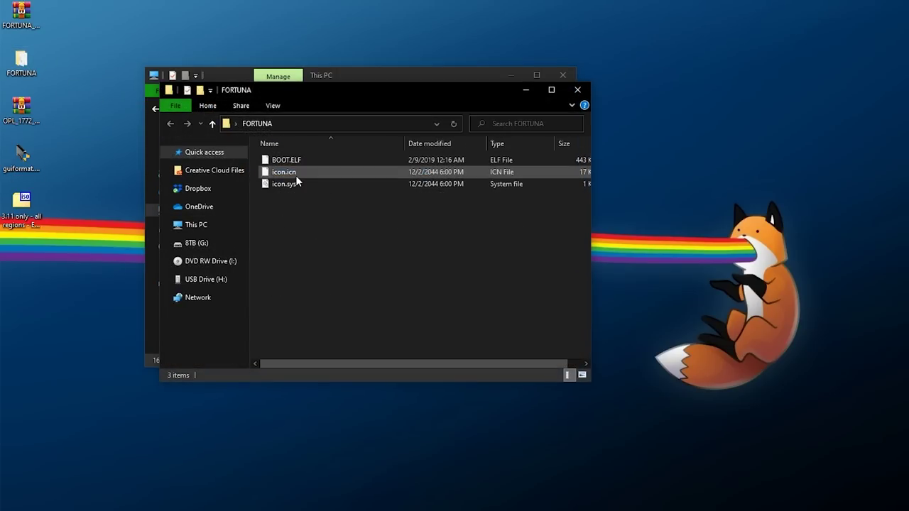
left_click(578, 89)
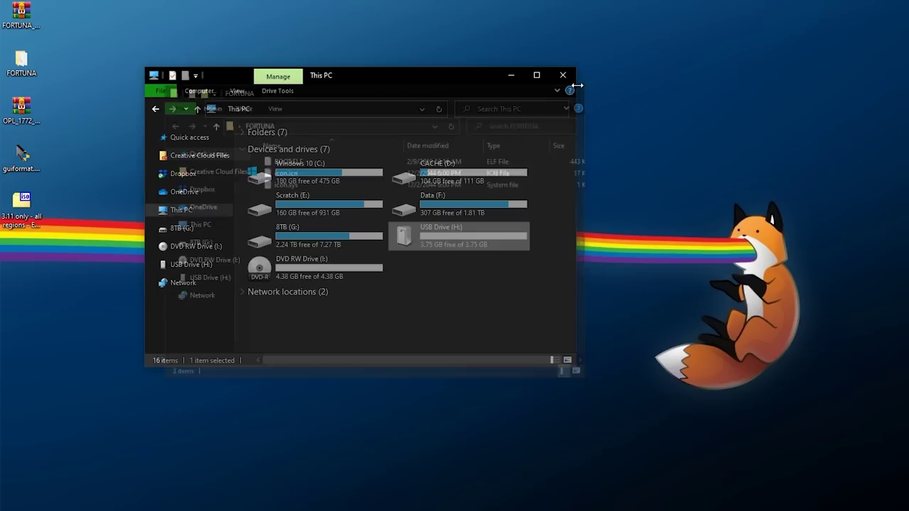
Copy the FORTUNA folder from the desktop to the root of USB Drive (H:) and return to This PC.
double_click(446, 238)
left_click_drag(22, 63, 428, 236)
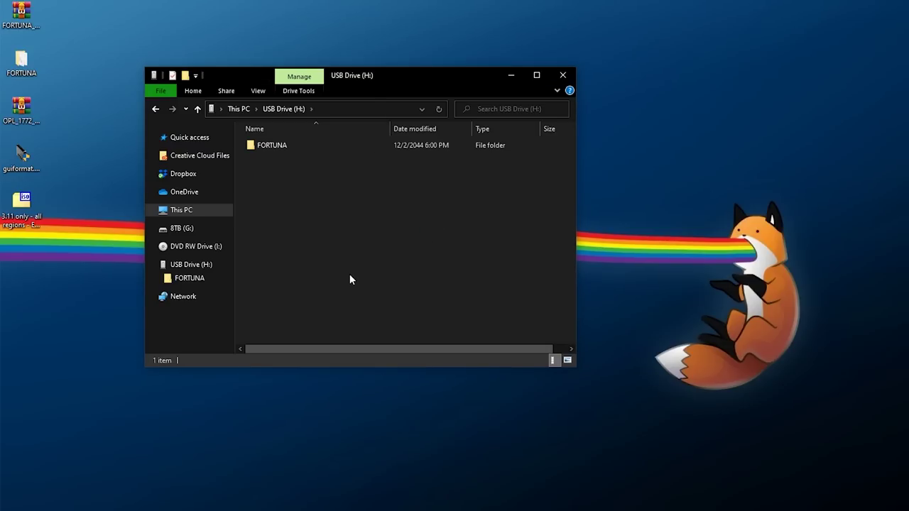
key("alt+Up")
left_click(22, 114)
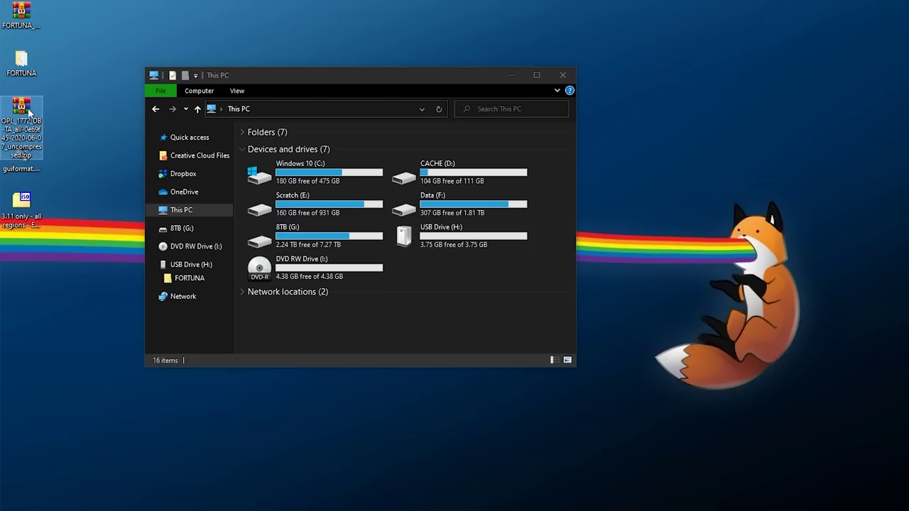
right_click(29, 112)
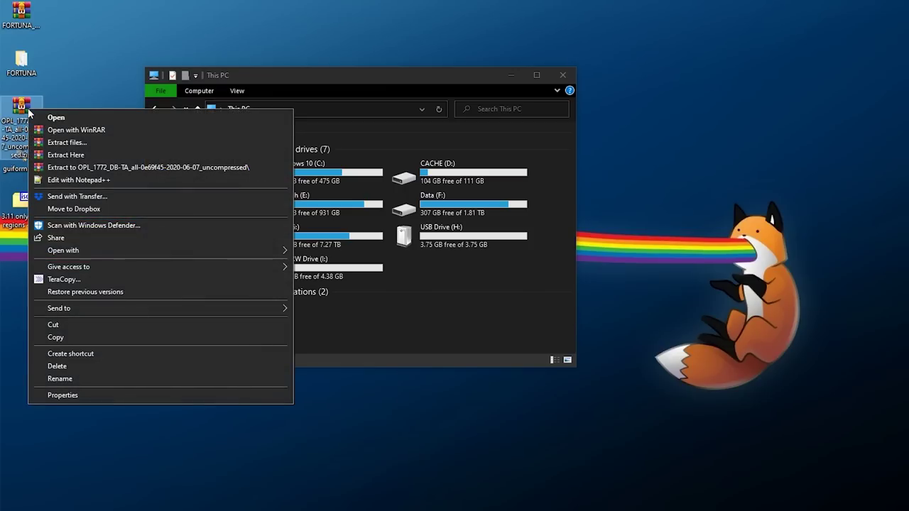
left_click(59, 155)
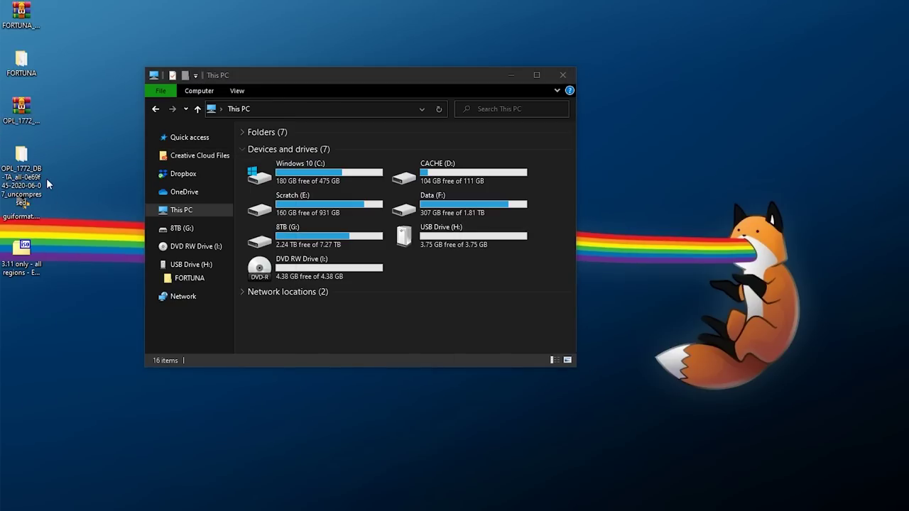
Open the extracted OPL_1772 folder, locate opl.elf, and check that file name extensions are set to show.
double_click(22, 160)
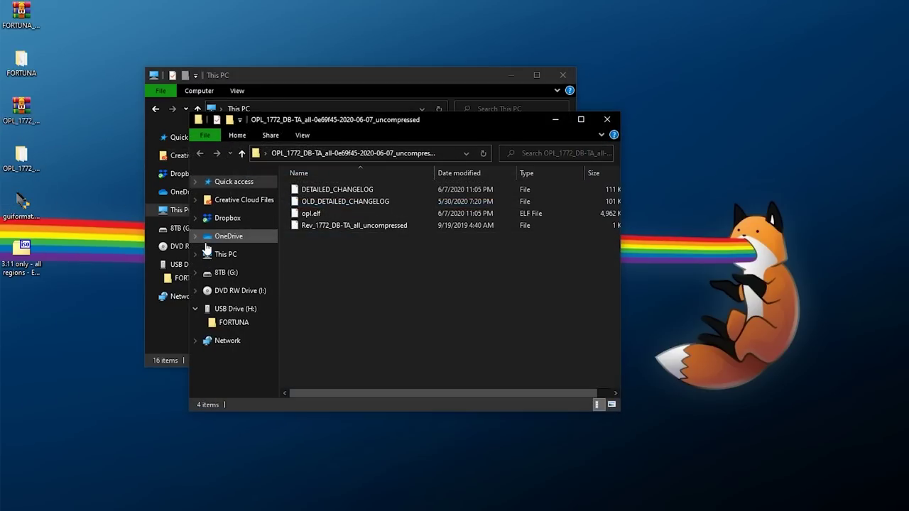
left_click(342, 213)
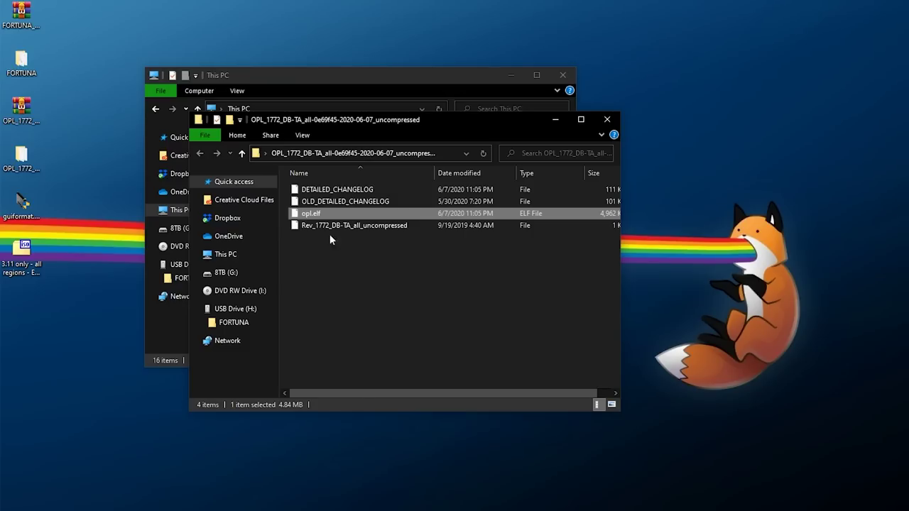
left_click(297, 134)
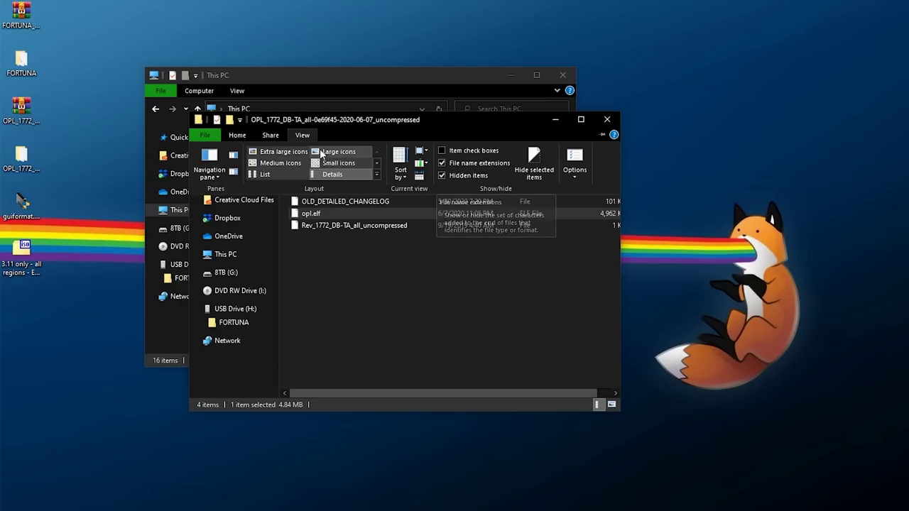
left_click(305, 138)
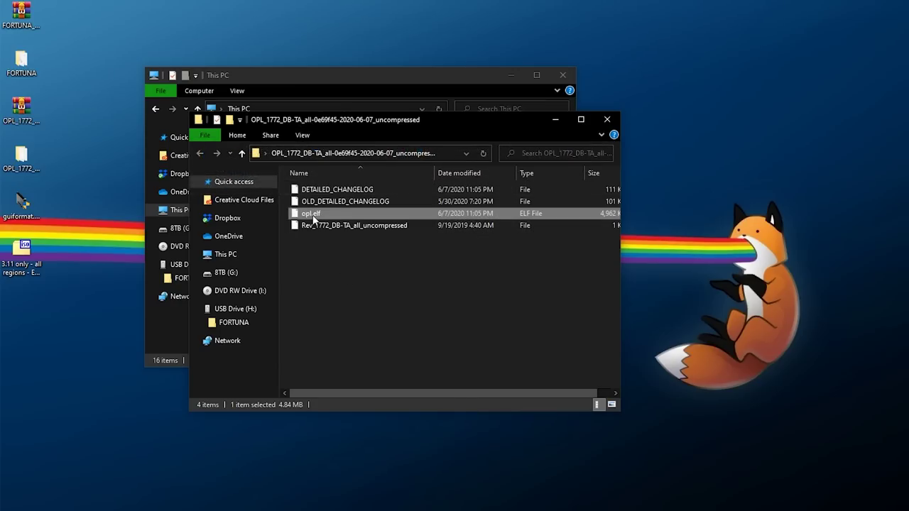
Copy opl.elf from the extracted OPL folder to the root of USB Drive (H:), closing the source folder.
right_click(313, 220)
left_click(353, 429)
left_click(603, 120)
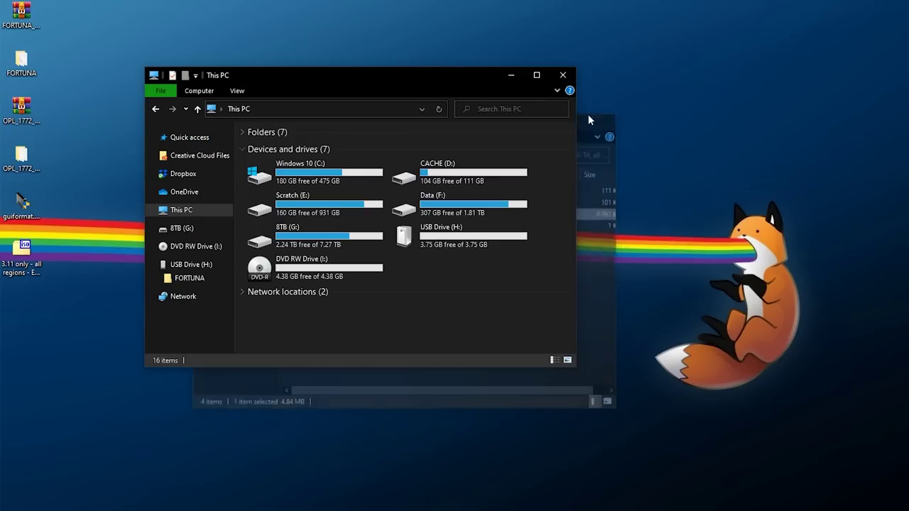
double_click(426, 235)
right_click(282, 167)
left_click(397, 246)
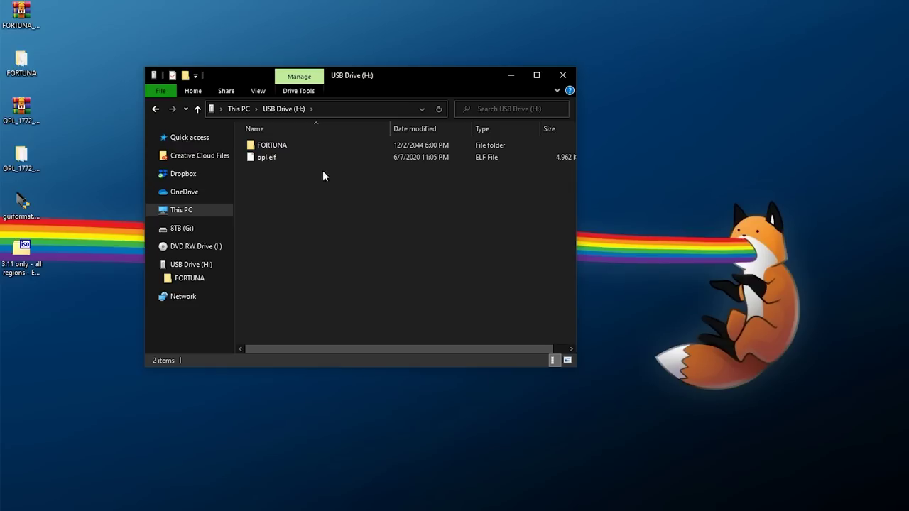
Check the FORTUNA folder and opl.elf in the drive's root, and eject USB Drive (H:) from This PC.
left_click(291, 145)
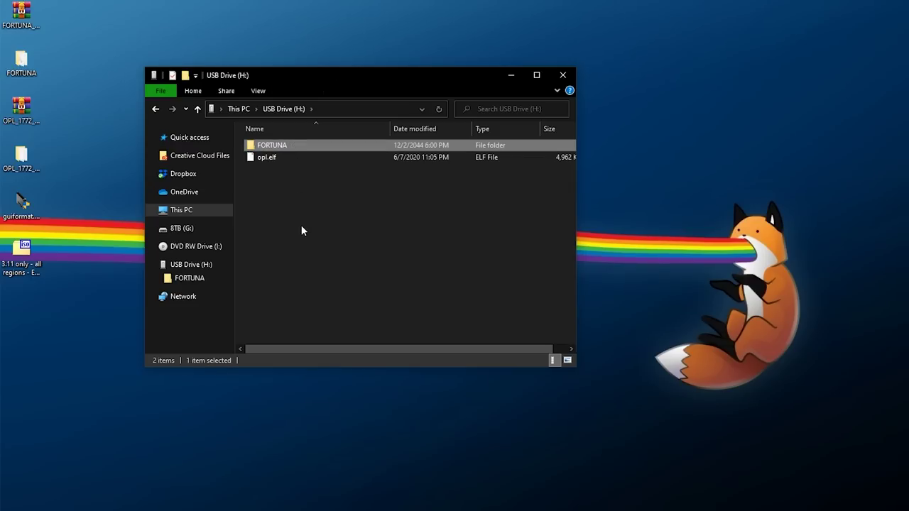
left_click(272, 159)
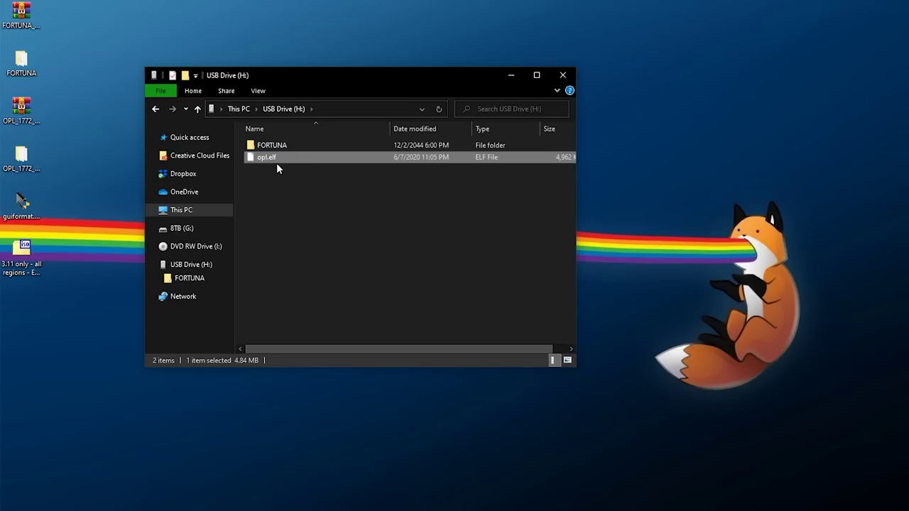
left_click(196, 210)
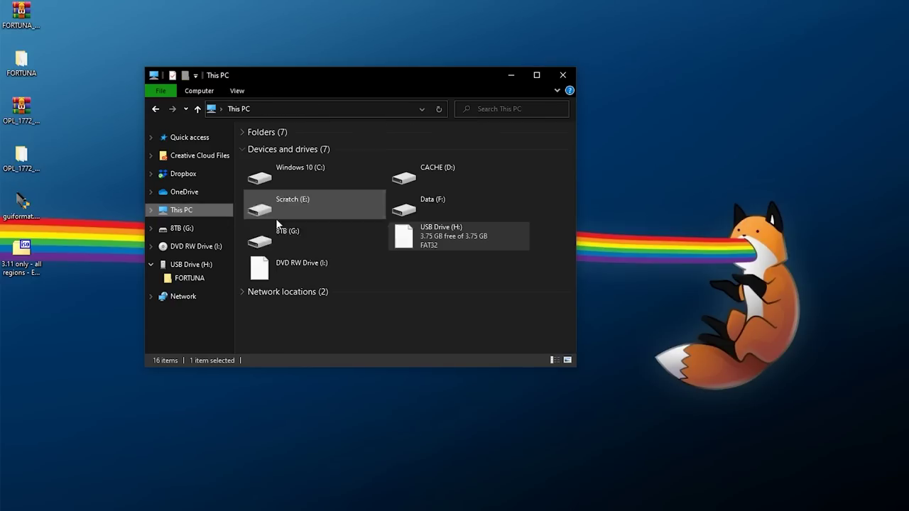
right_click(418, 224)
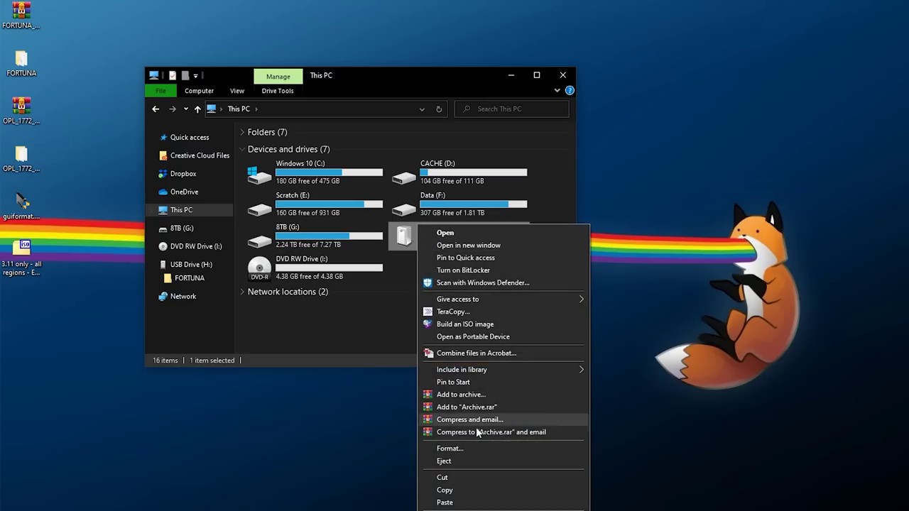
left_click(457, 461)
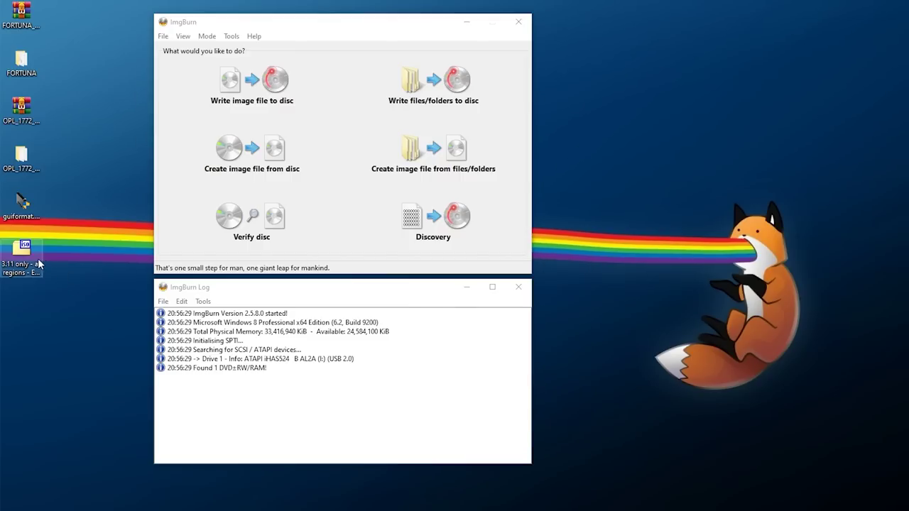
Switch to ImgBurn and load "3.11 only - all regions - English lang.iso" as the source for writing an image file to disc.
left_click(38, 262)
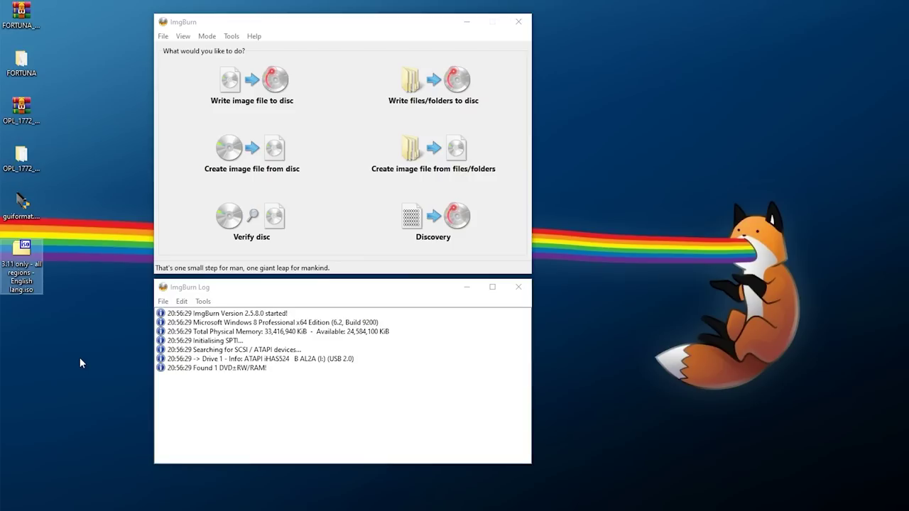
left_click(227, 27)
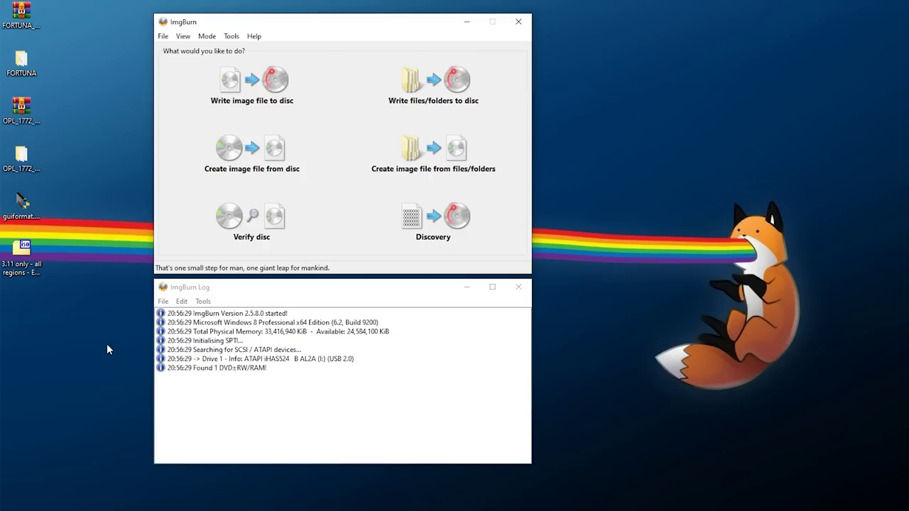
left_click(250, 79)
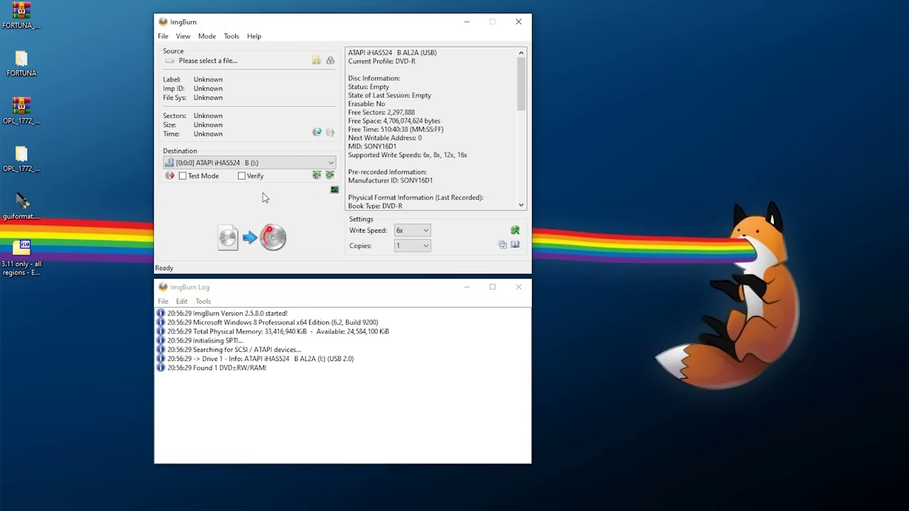
left_click(317, 64)
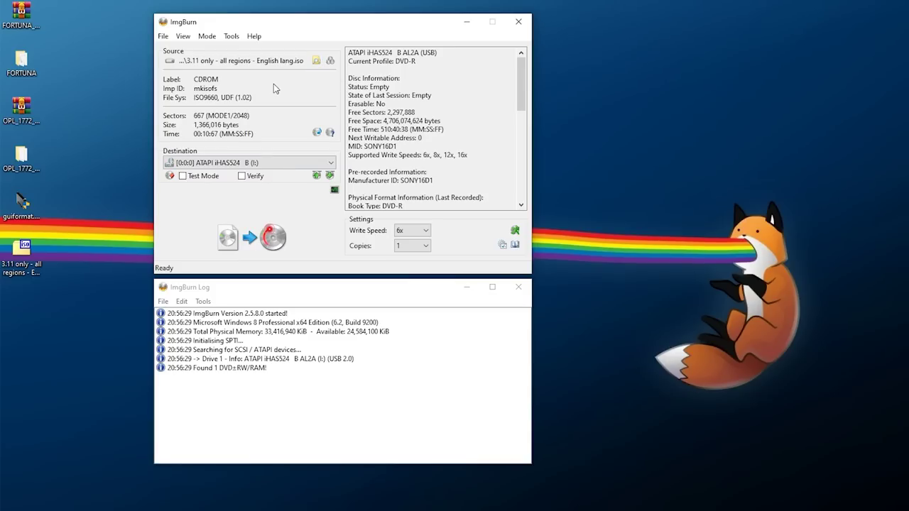
Review the blank DVD-R's supported write speeds and choose 6x as the write speed.
left_click_drag(350, 155, 430, 157)
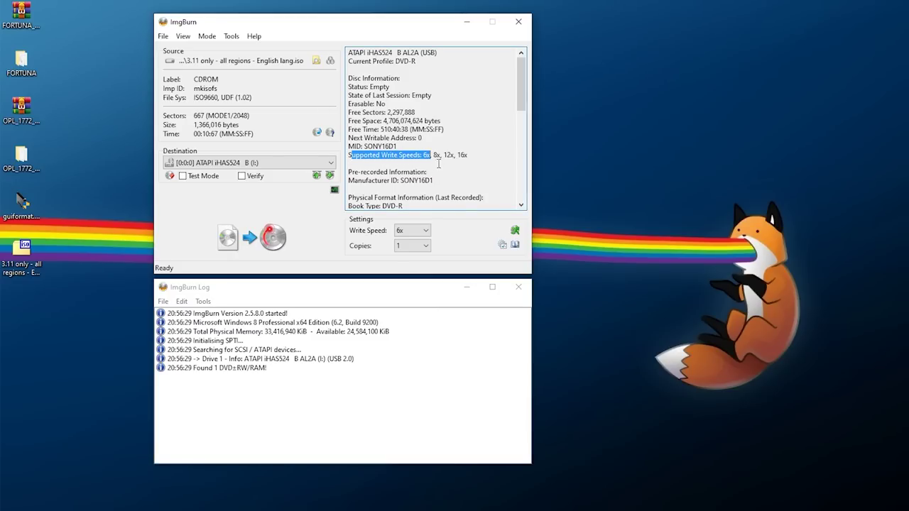
left_click(429, 158)
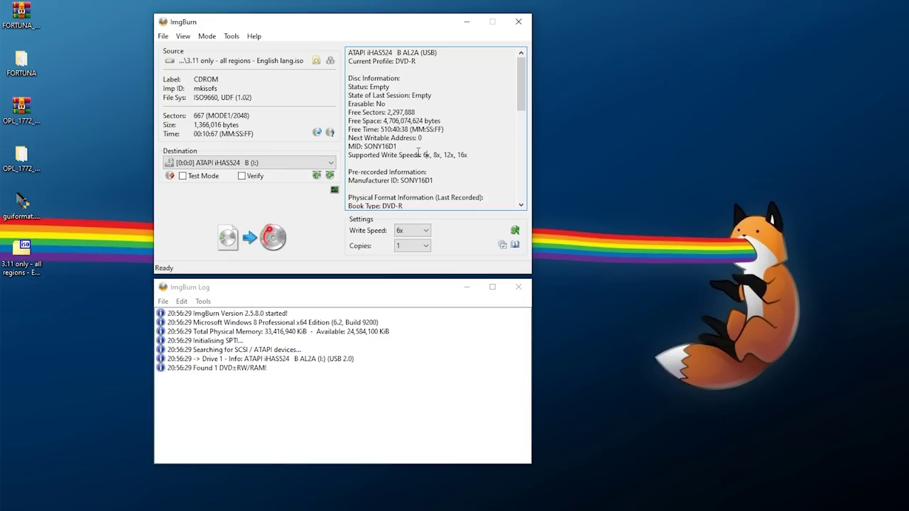
left_click(412, 231)
left_click(412, 232)
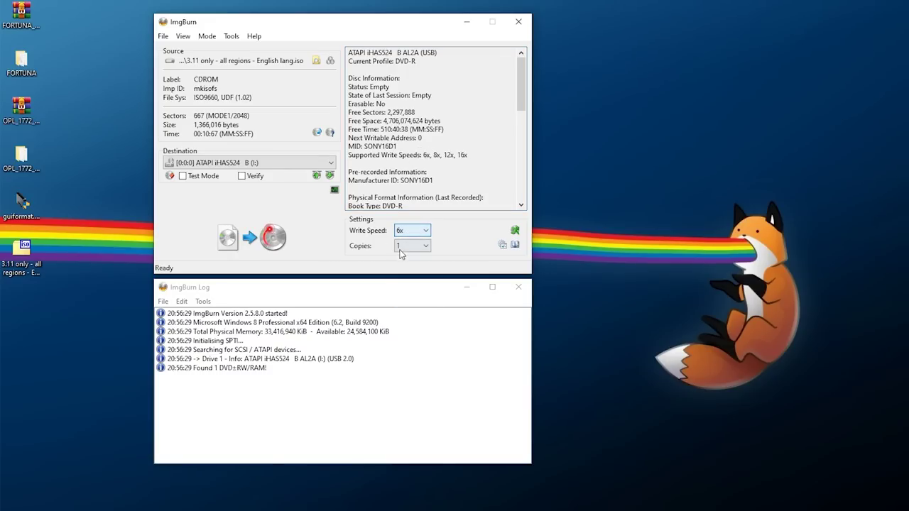